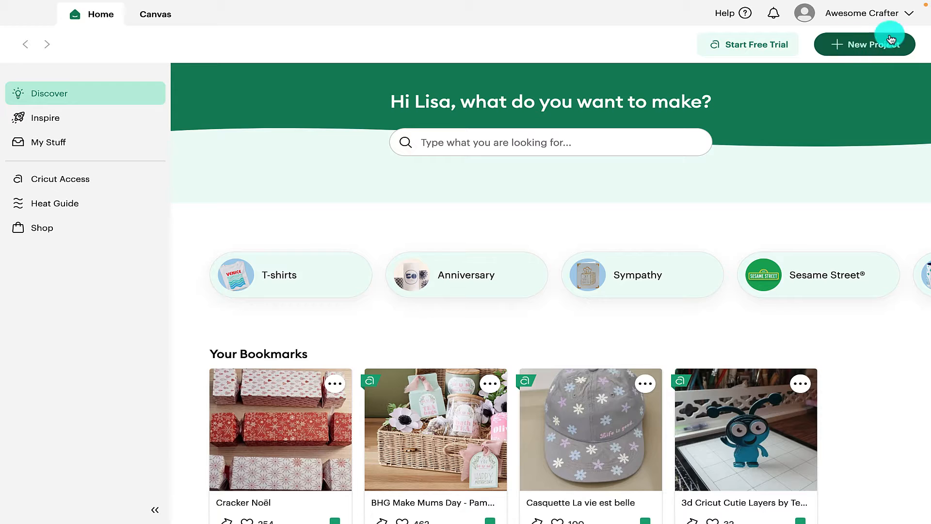
Start a new Vinyl Decal project
left_click(875, 49)
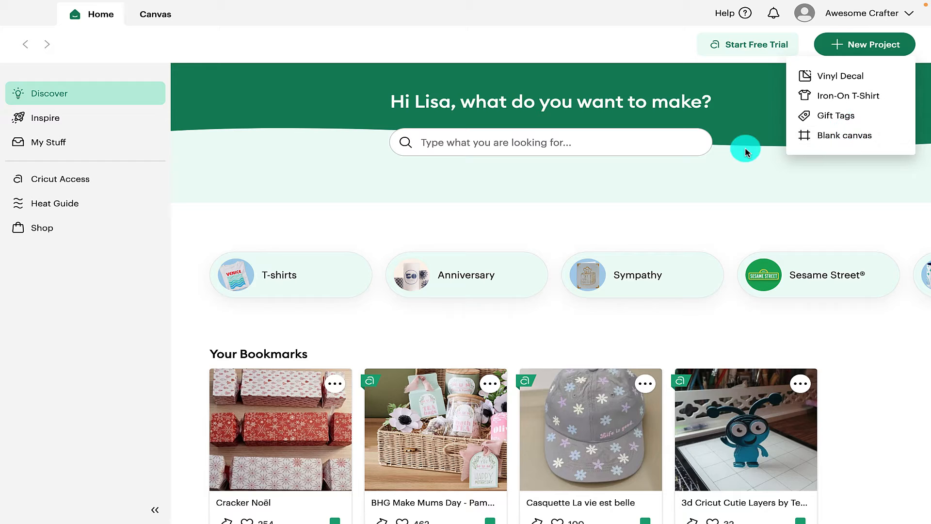
left_click(852, 84)
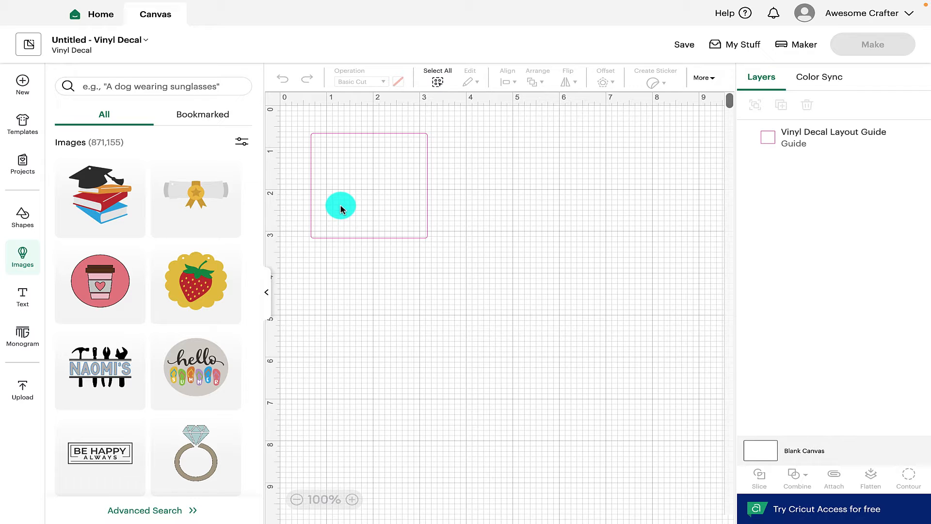
Add the Cassette Tape image and scale it to about 2.45 × 2.27 in inside the layout guide
scroll(198, 359, "down", 1)
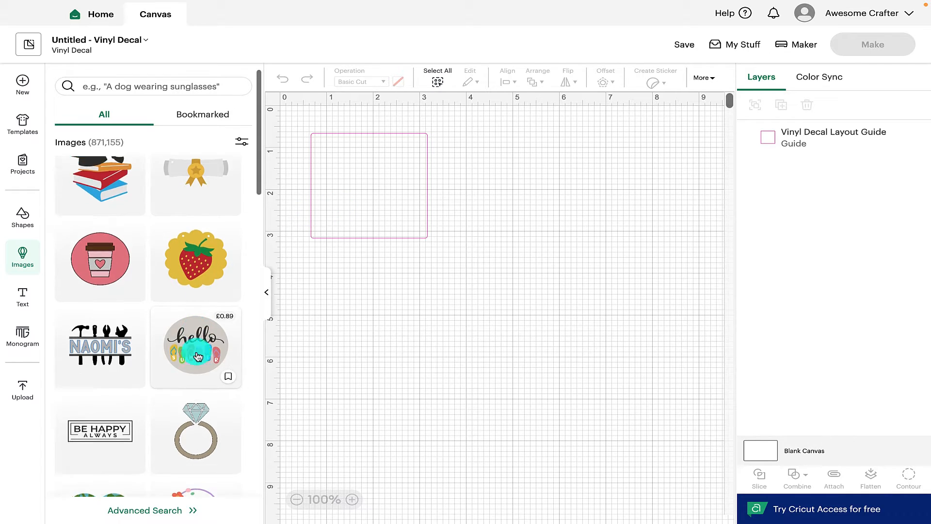
scroll(198, 357, "down", 8)
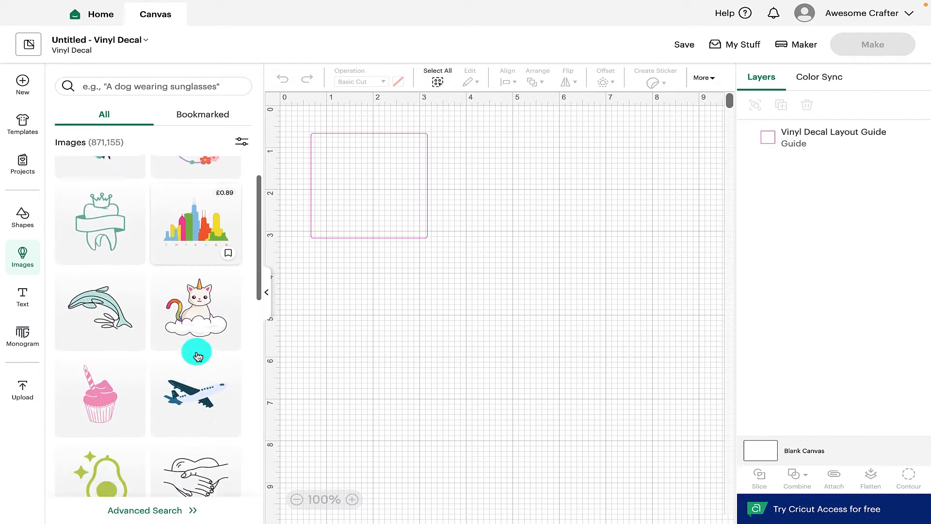
scroll(197, 357, "down", 5)
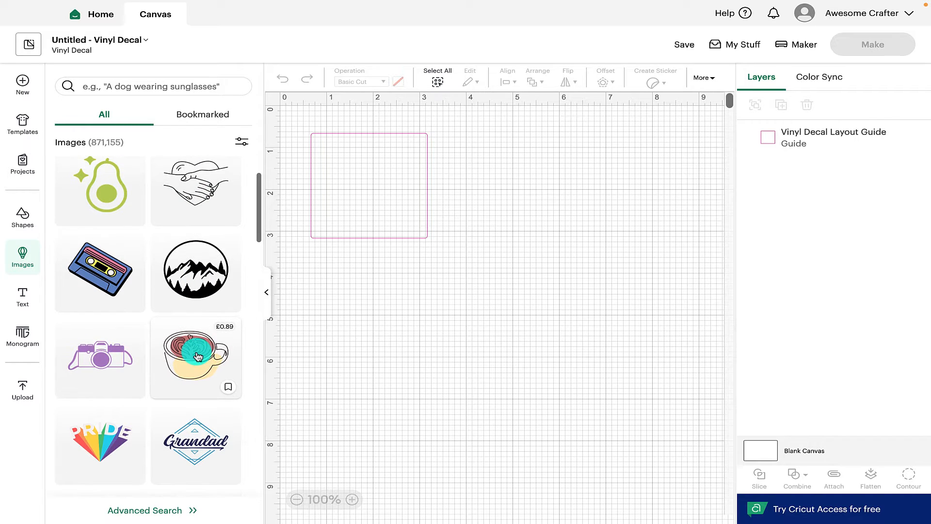
left_click(79, 276)
left_click_drag(482, 128, 418, 145)
left_click_drag(391, 174, 399, 177)
Filter the image library to show only free images
scroll(183, 234, "up", 10)
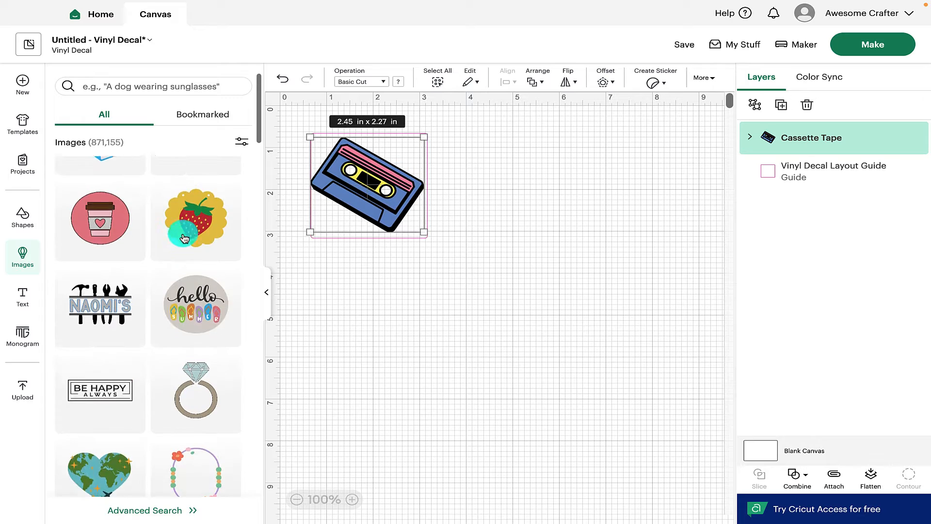
scroll(185, 238, "up", 2)
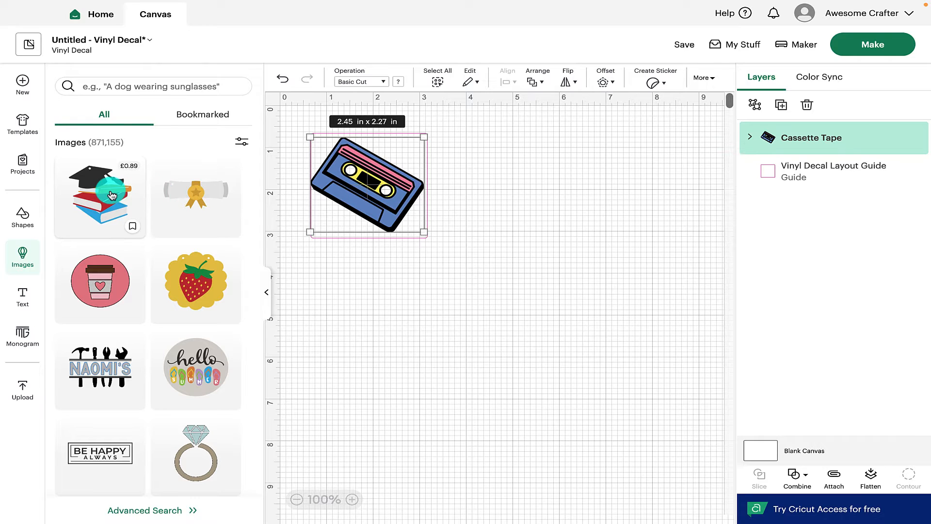
left_click(242, 146)
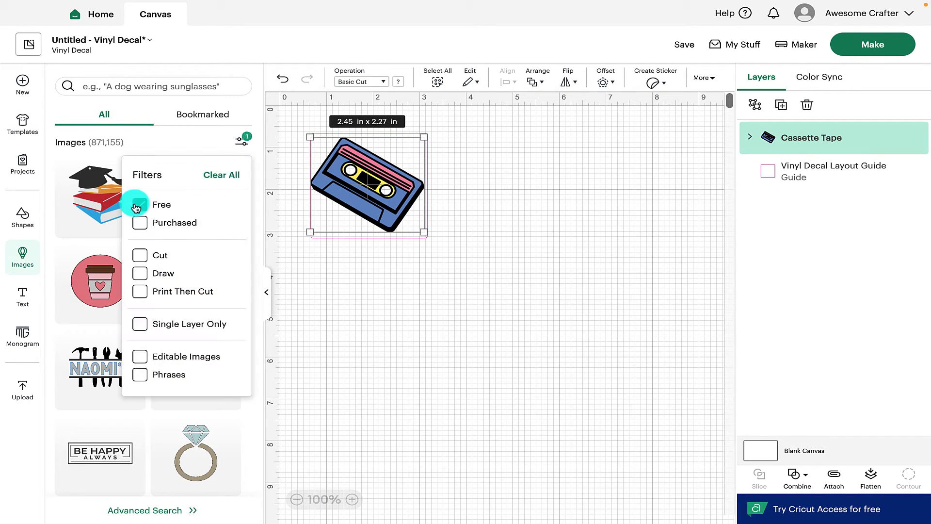
left_click(177, 138)
Delete the cassette tape image from the canvas
scroll(156, 301, "down", 5)
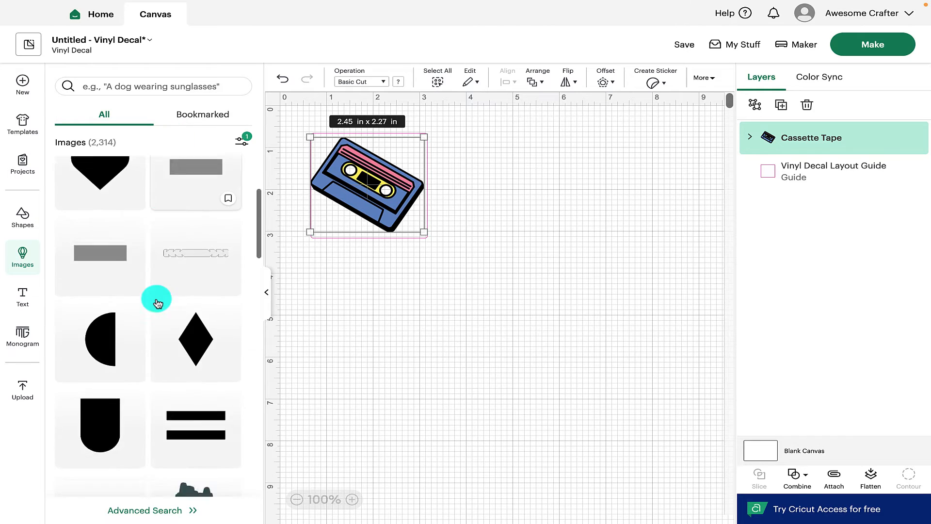
scroll(158, 303, "down", 10)
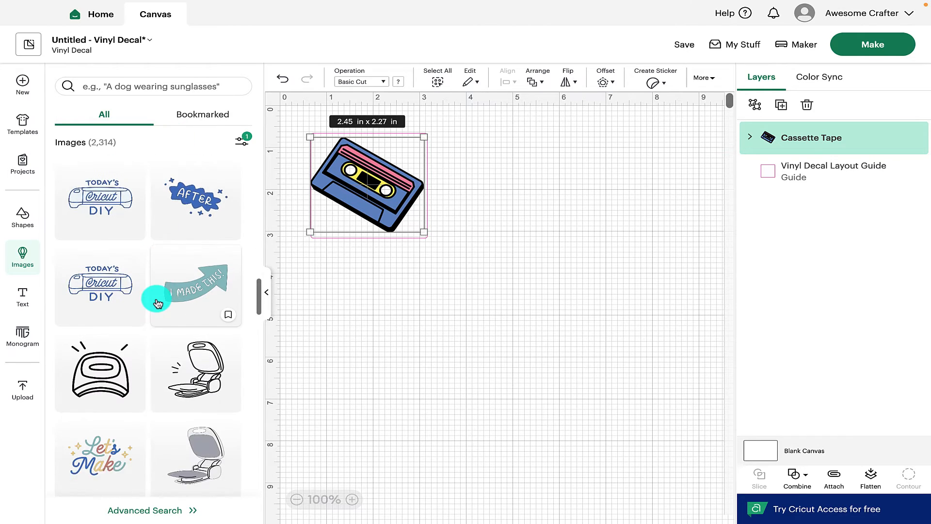
scroll(158, 304, "down", 2)
key("Delete")
Add the purple "Making all the Things" image and scale it to about 2.33 × 2.23 in inside the layout guide
scroll(210, 227, "up", 2)
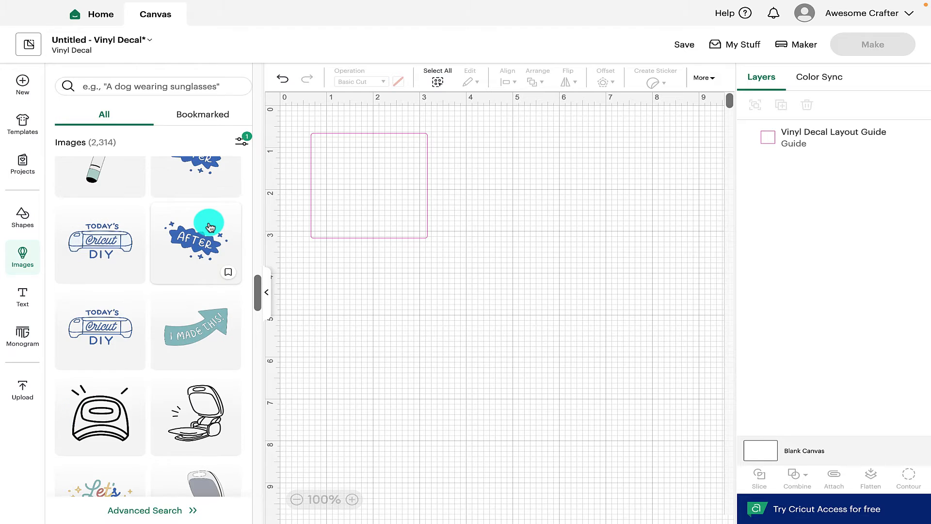
scroll(208, 225, "up", 5)
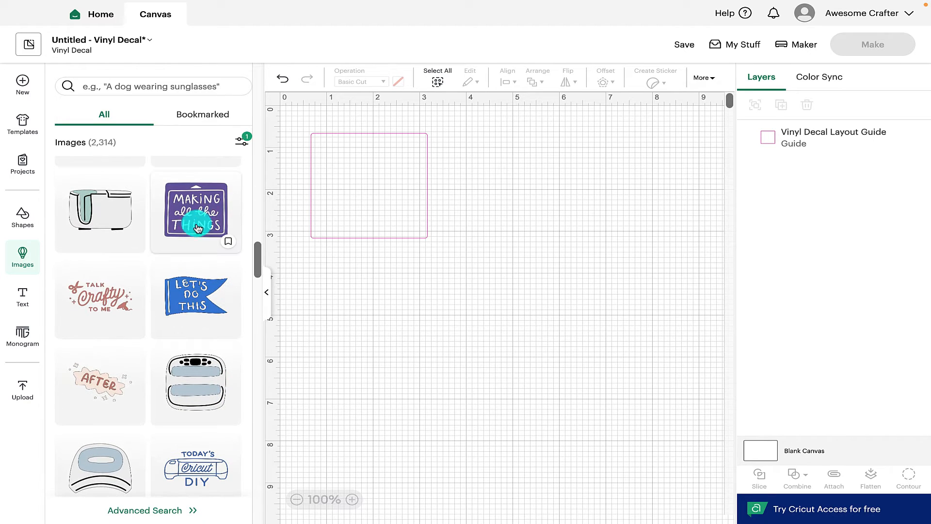
left_click(198, 228)
left_click_drag(524, 318, 395, 208)
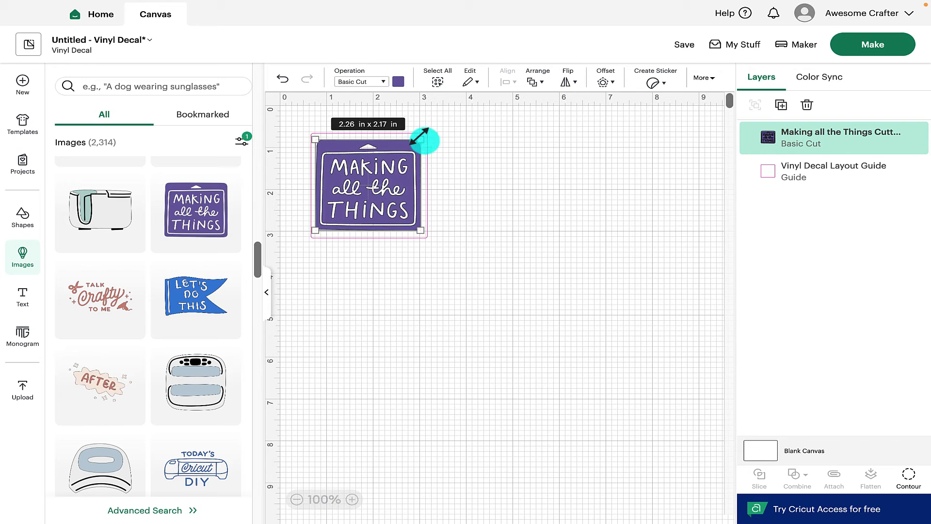
left_click_drag(421, 137, 424, 136)
left_click_drag(394, 181, 393, 186)
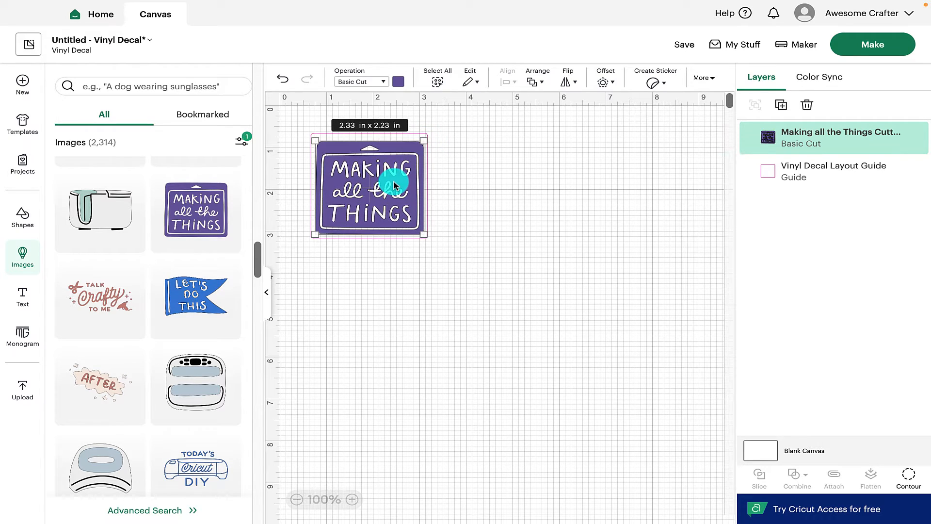
Remove the purple image and stretch the Vinyl Decal Layout Guide to about 8.81 × 6.17 in
left_click_drag(373, 216, 385, 381)
left_click(366, 209)
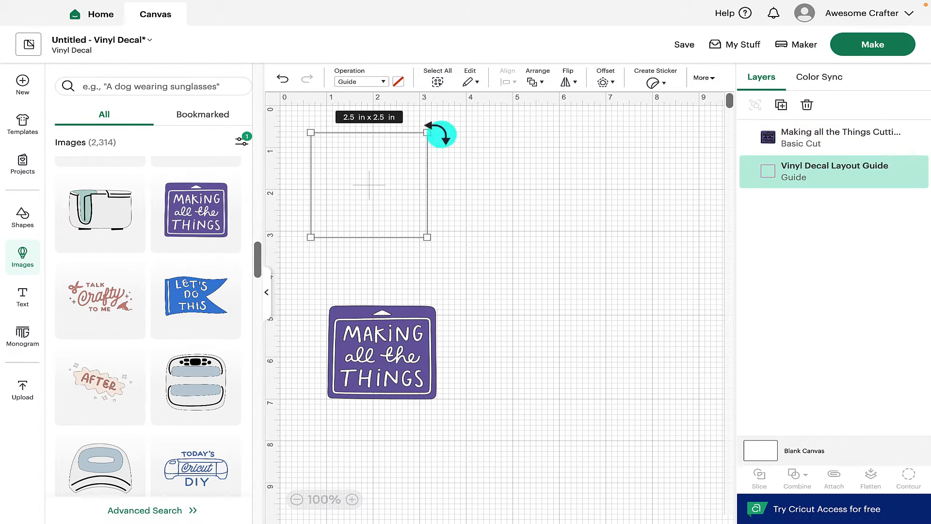
left_click_drag(425, 130, 635, 208)
left_click_drag(417, 243, 298, 243)
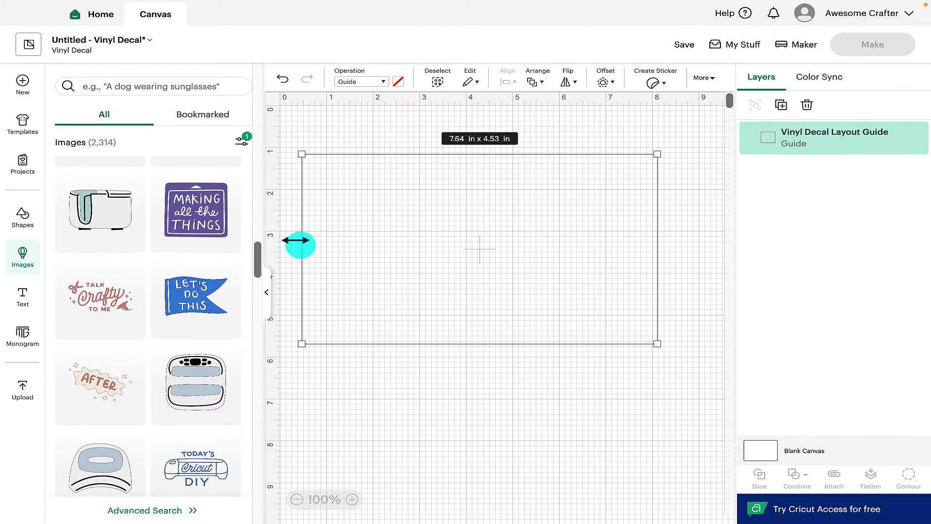
left_click_drag(655, 223, 711, 223)
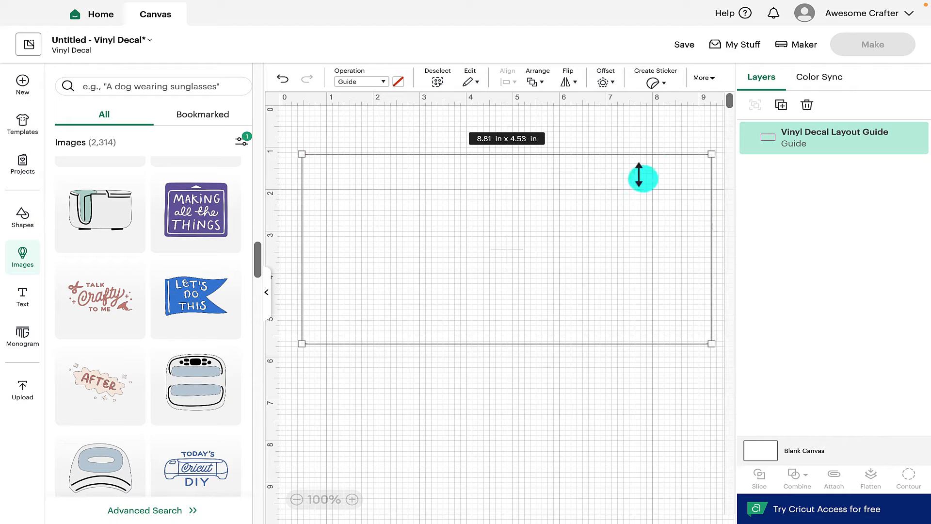
left_click_drag(519, 153, 518, 125)
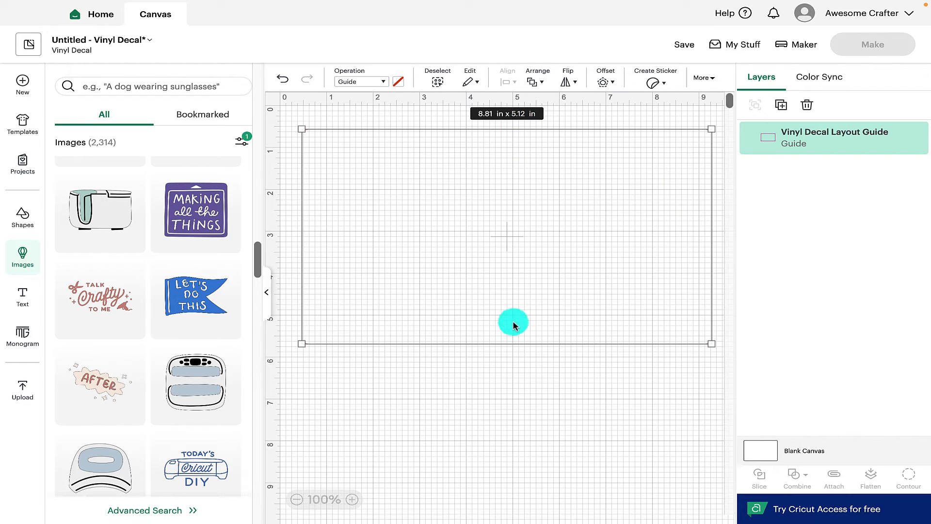
left_click_drag(512, 343, 513, 387)
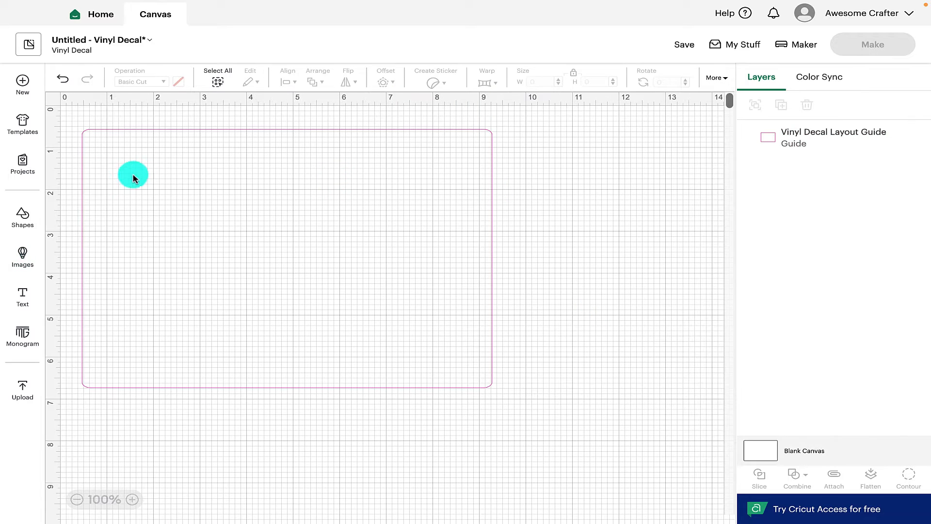
Add a circle shape to the canvas
left_click(413, 309)
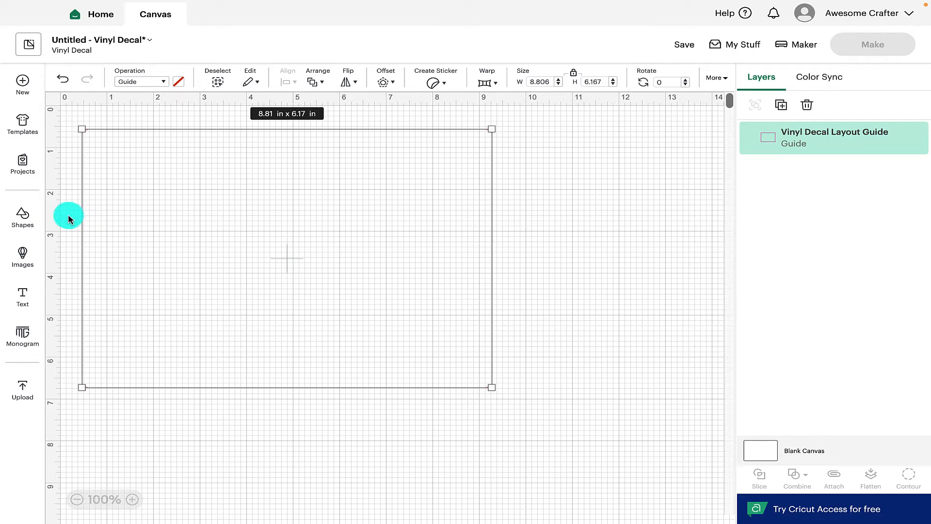
left_click(26, 231)
left_click(152, 369)
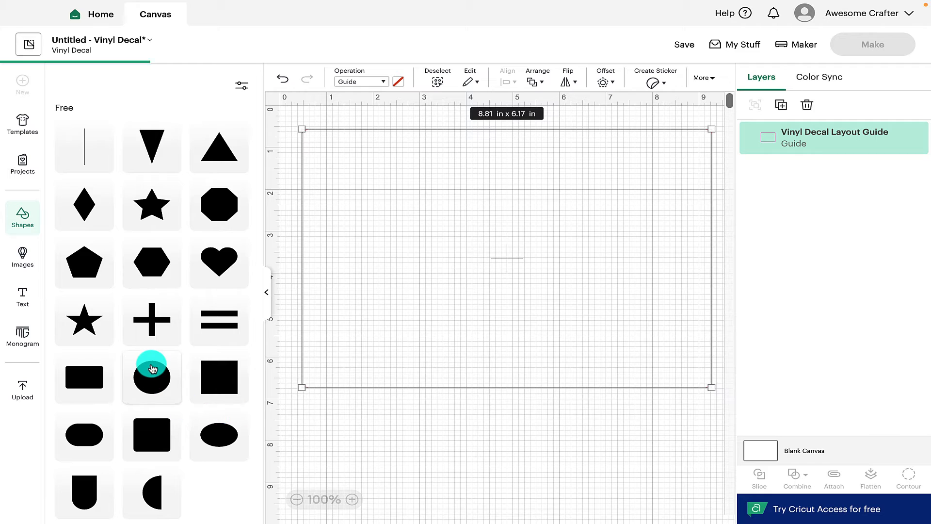
Set the circle's material color to white and change its operation to Guide
left_click(399, 82)
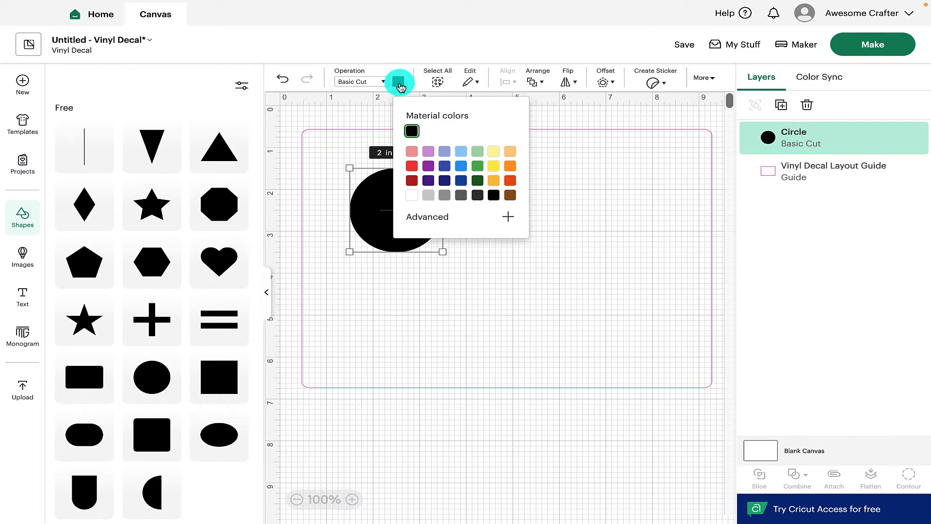
left_click(412, 195)
left_click(383, 82)
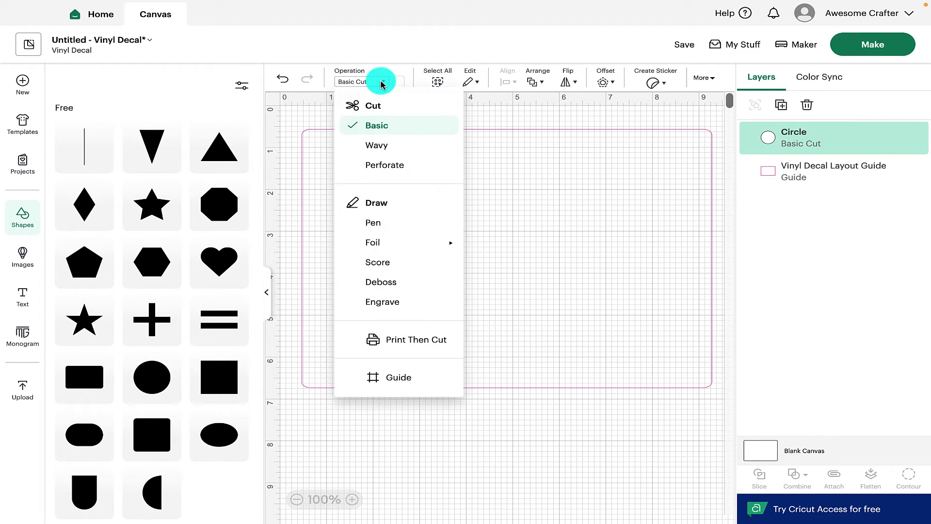
left_click(401, 378)
Resize the circle guide to about 2.28 × 2.28 in and place it below the rectangular layout guide
left_click_drag(409, 223, 499, 241)
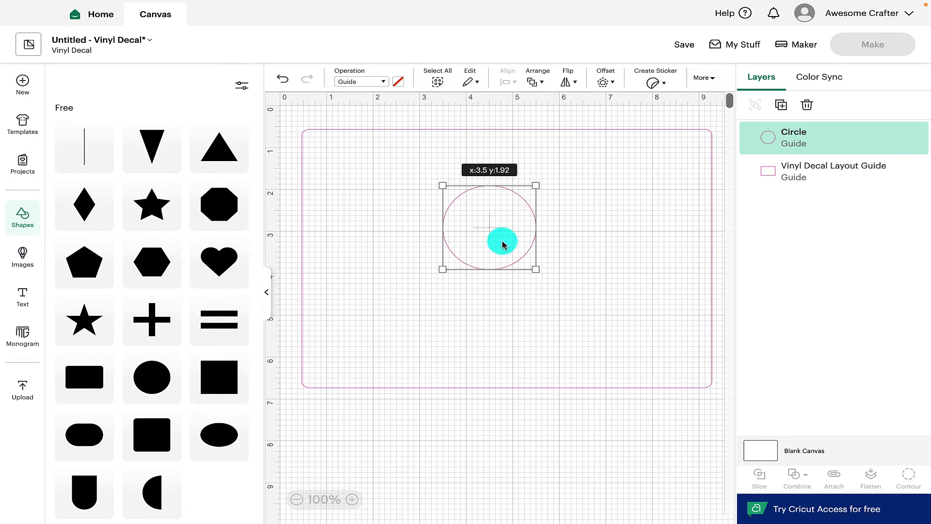
left_click_drag(534, 182, 609, 139)
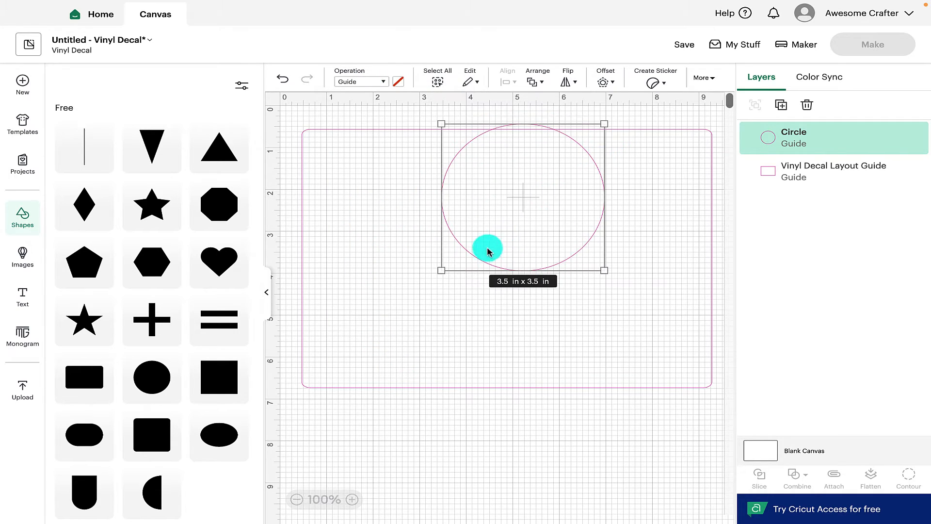
left_click_drag(487, 247, 446, 311)
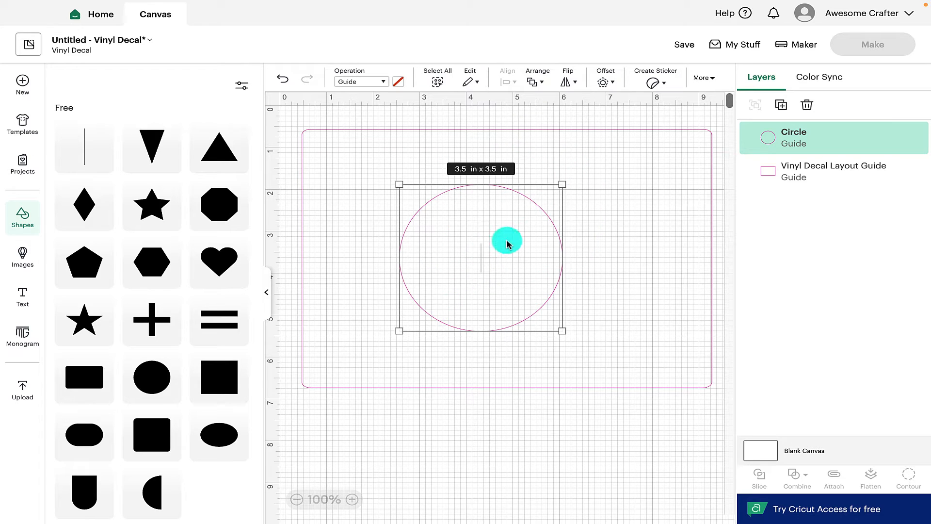
left_click_drag(562, 184, 588, 165)
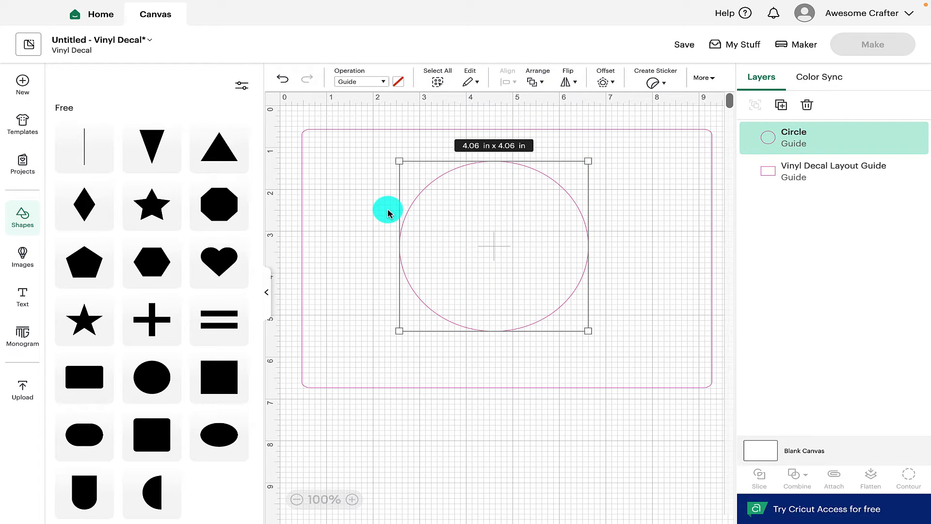
left_click_drag(588, 330, 515, 508)
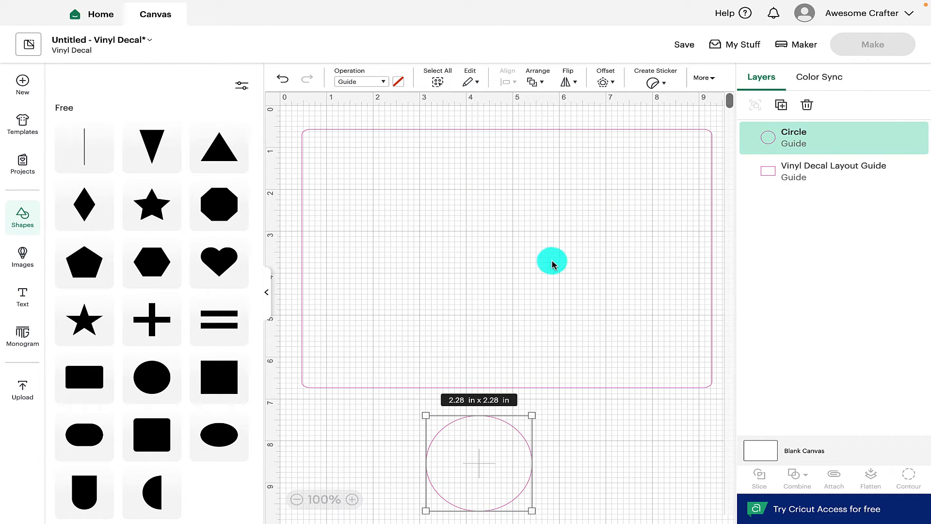
left_click(265, 303)
left_click(395, 291)
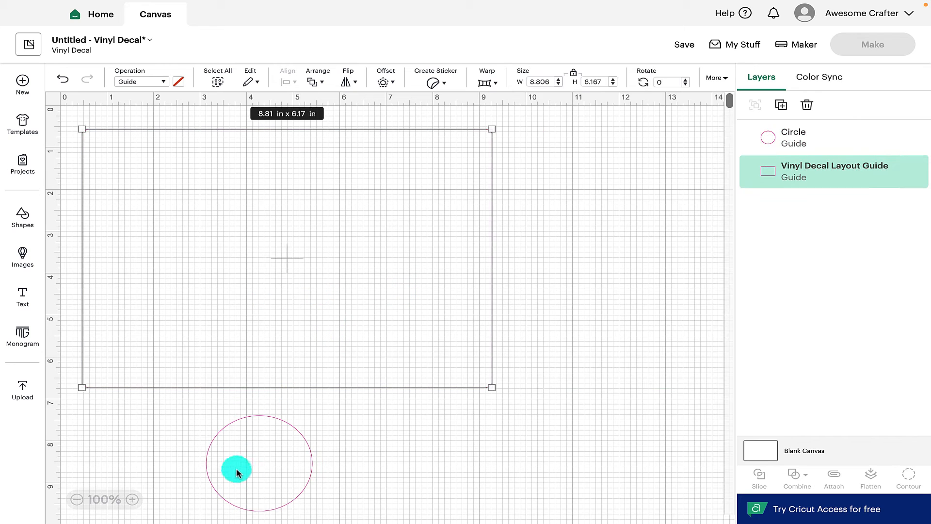
left_click(250, 478)
Start a new Iron-On T-Shirt project and move the Adult Medium guide about 7 in down the canvas
left_click(815, 95)
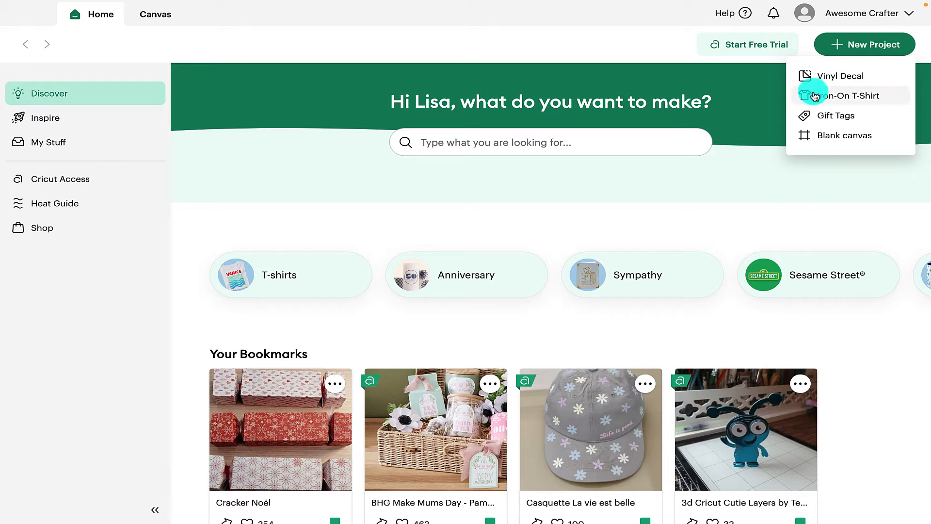
left_click(866, 97)
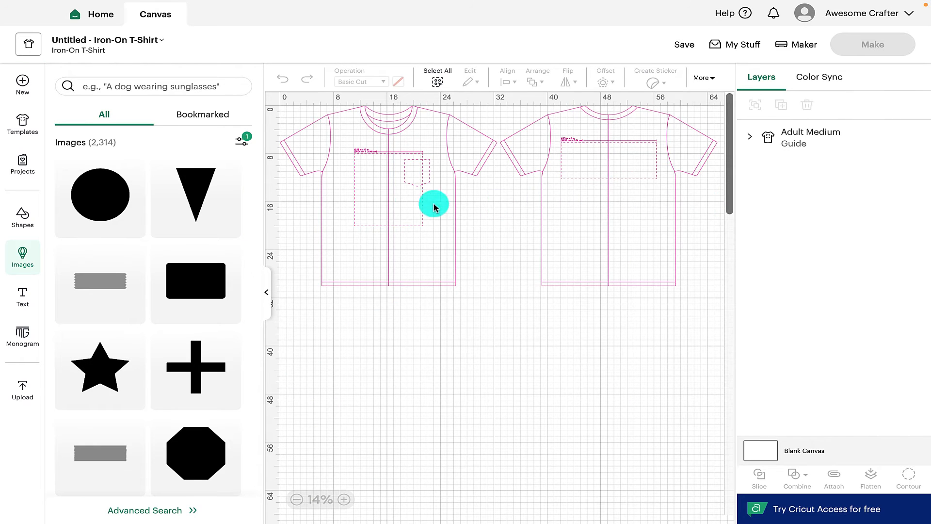
left_click(393, 198)
left_click_drag(393, 197, 391, 241)
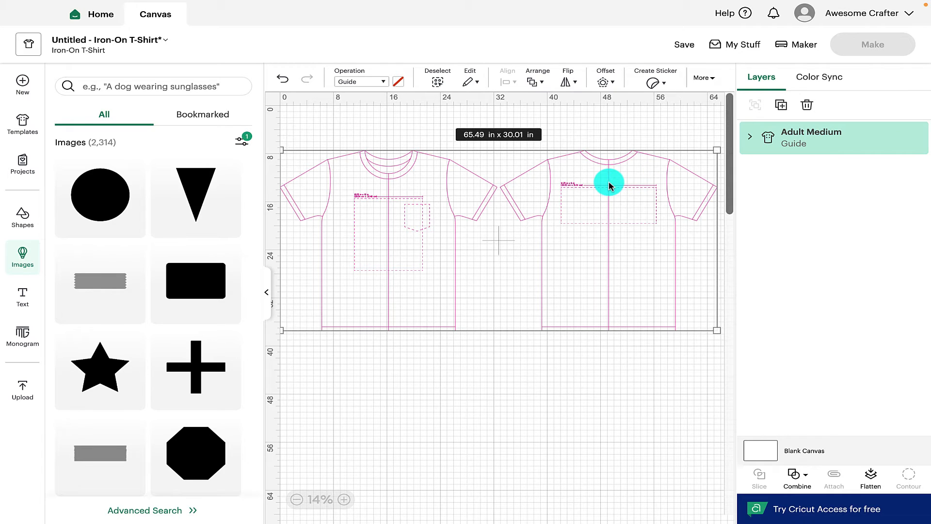
Browse the image library for the T-shirt project and collapse it to widen the canvas
scroll(166, 366, "down", 3)
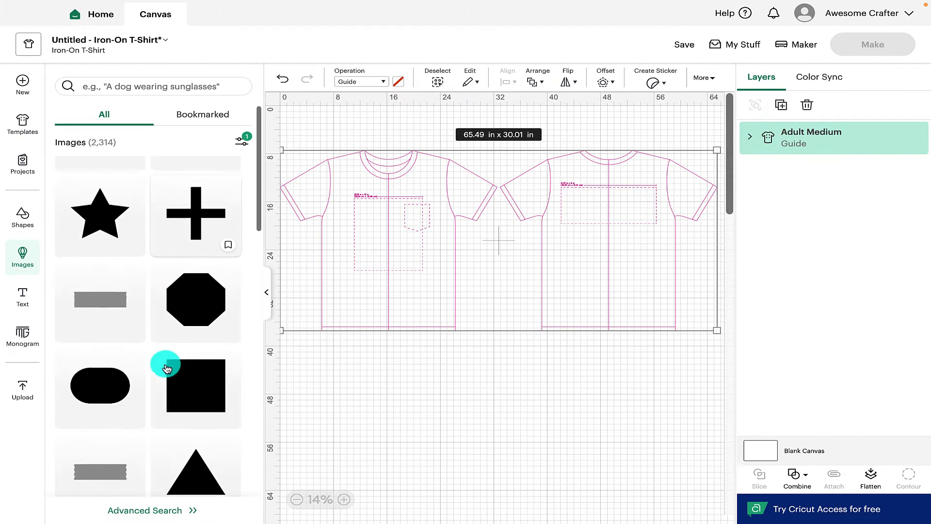
scroll(166, 368, "down", 15)
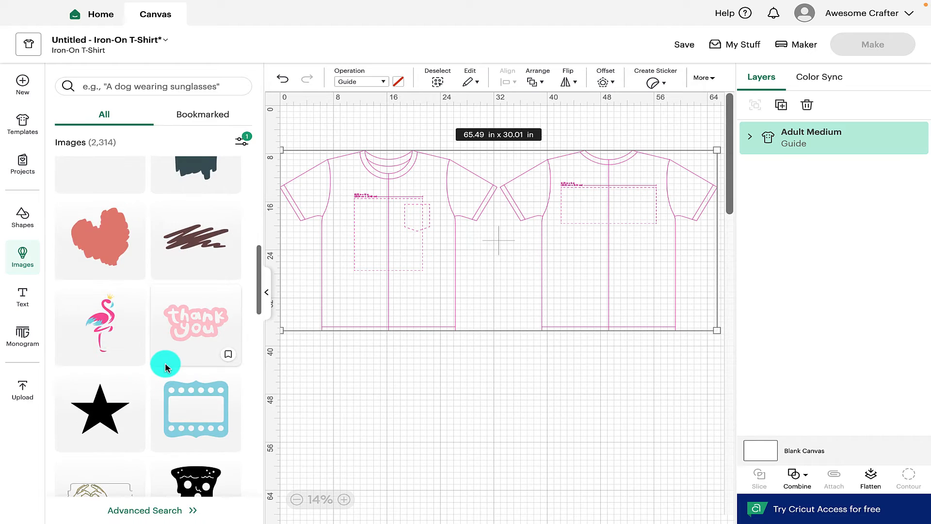
scroll(165, 363, "down", 6)
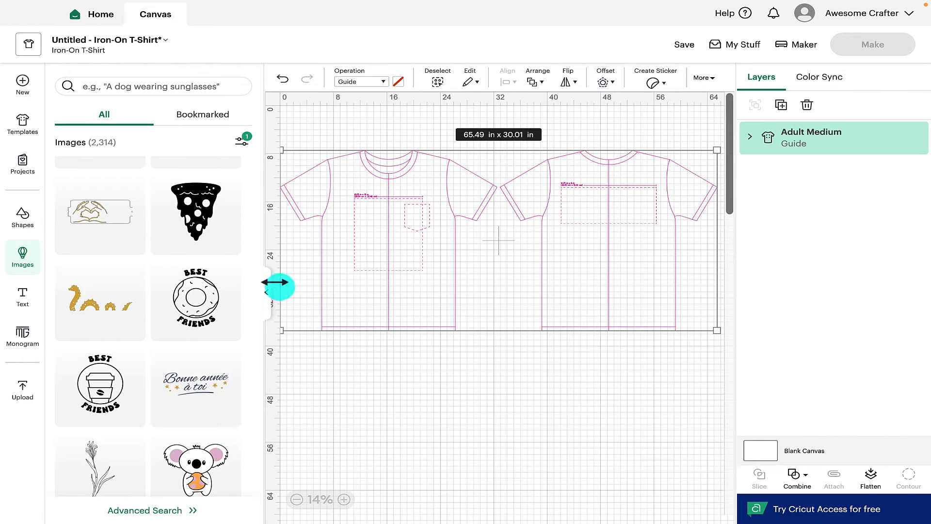
left_click(267, 296)
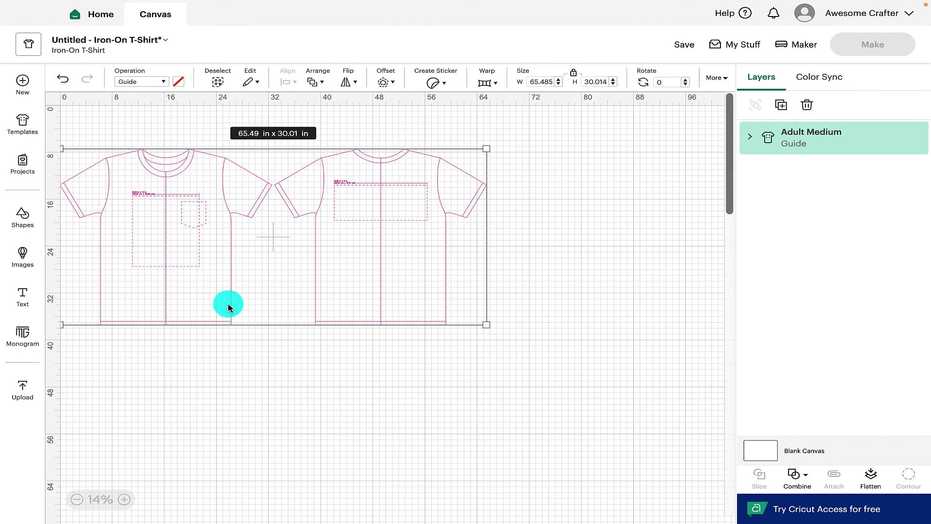
left_click_drag(258, 281, 340, 272)
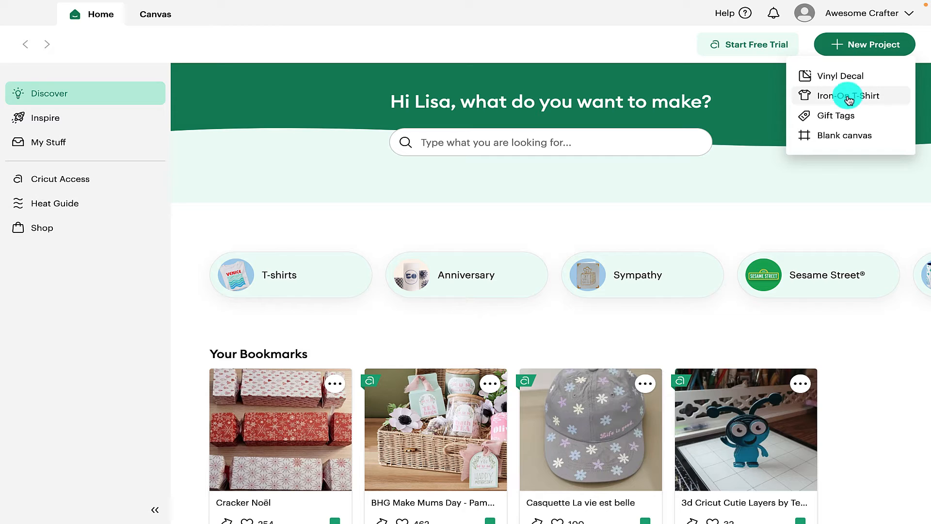
Start a new Gift Tags project and move the tag so its left edge sits at the 1 in ruler mark
left_click(846, 119)
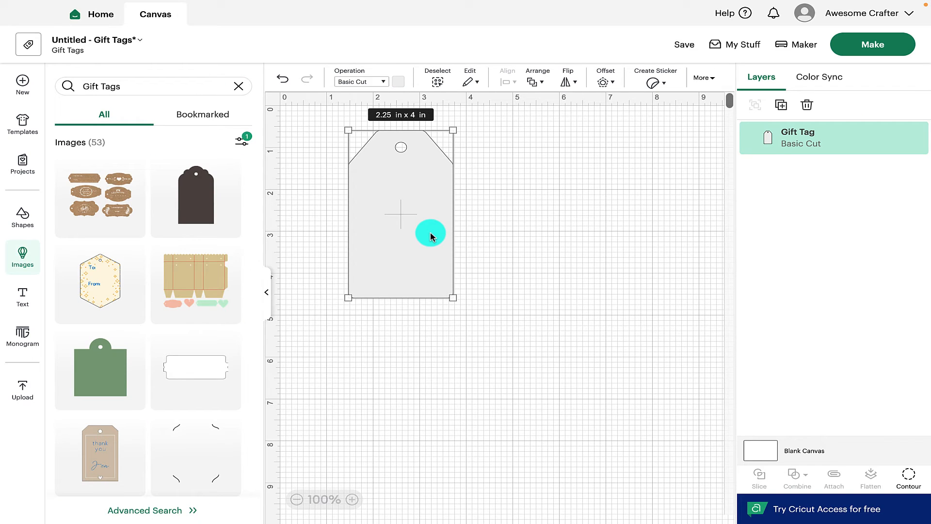
left_click_drag(410, 213, 390, 223)
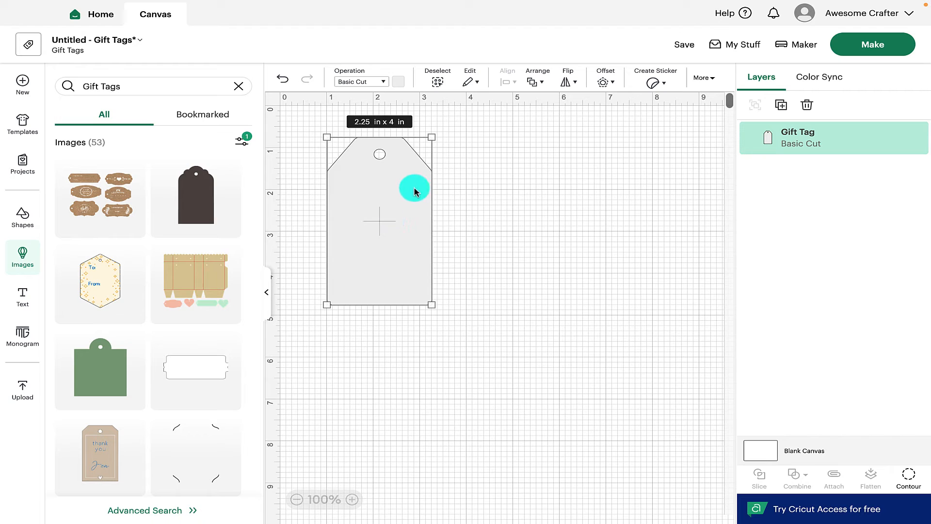
Find the Cartoon Toast image among the Gift Tags images and add it to the canvas
scroll(172, 306, "down", 10)
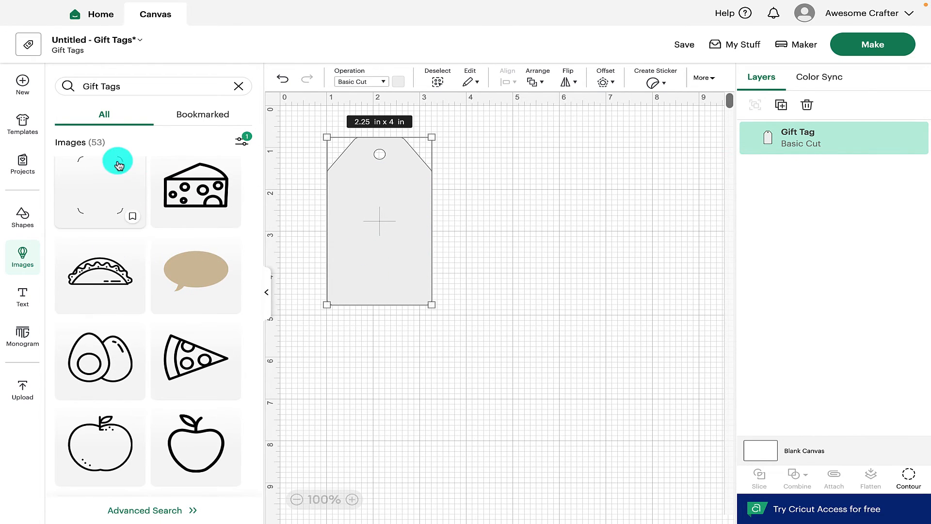
scroll(100, 339, "down", 6)
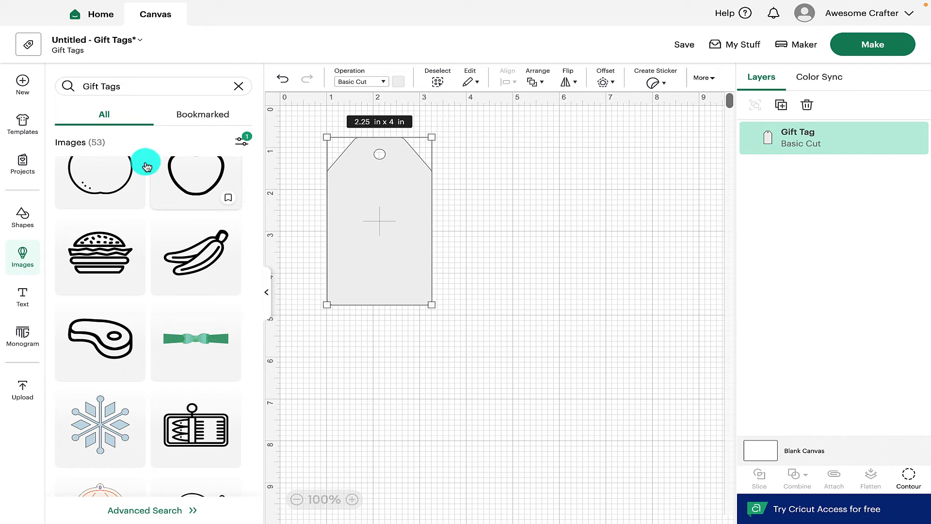
scroll(200, 269, "down", 8)
scroll(202, 270, "down", 10)
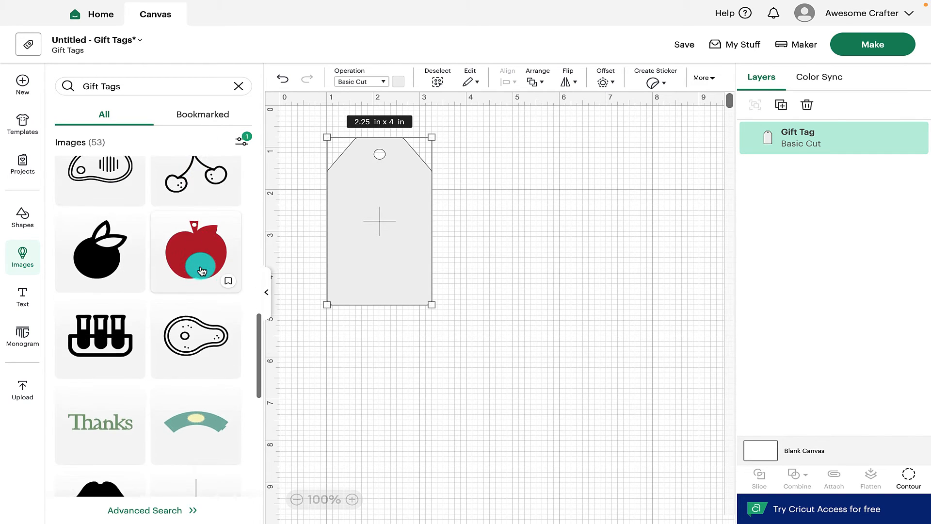
scroll(202, 270, "down", 4)
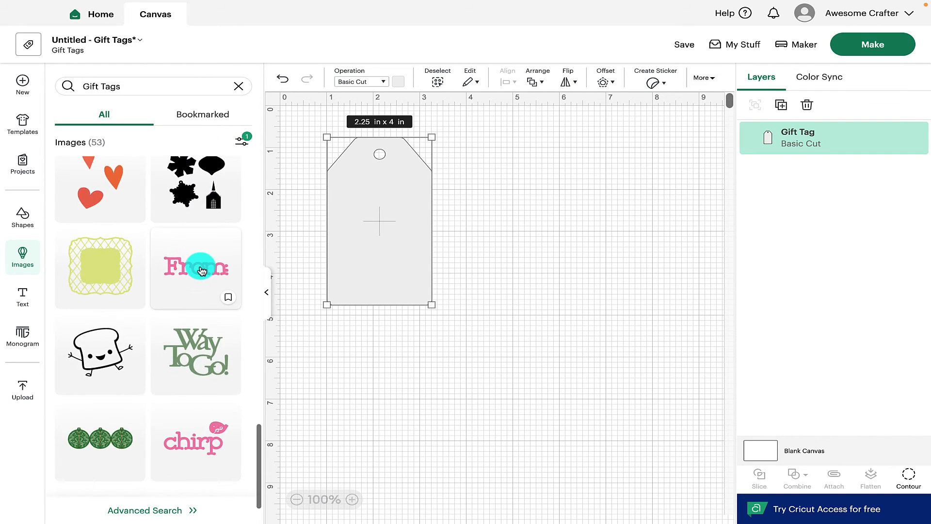
left_click(97, 328)
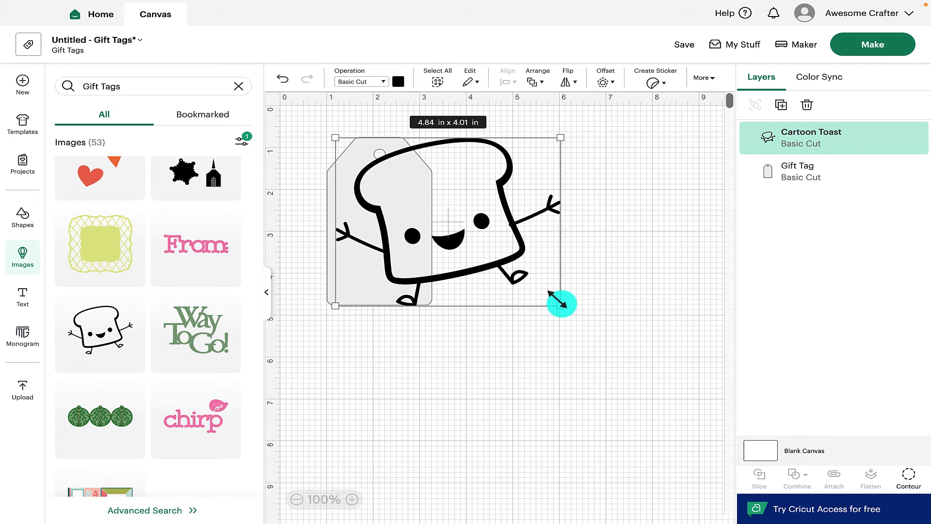
Resize the Cartoon Toast image to about 1.86 × 1.54 in and place it on the lower half of the gift tag
left_click_drag(559, 304, 395, 277)
left_click_drag(434, 214, 412, 230)
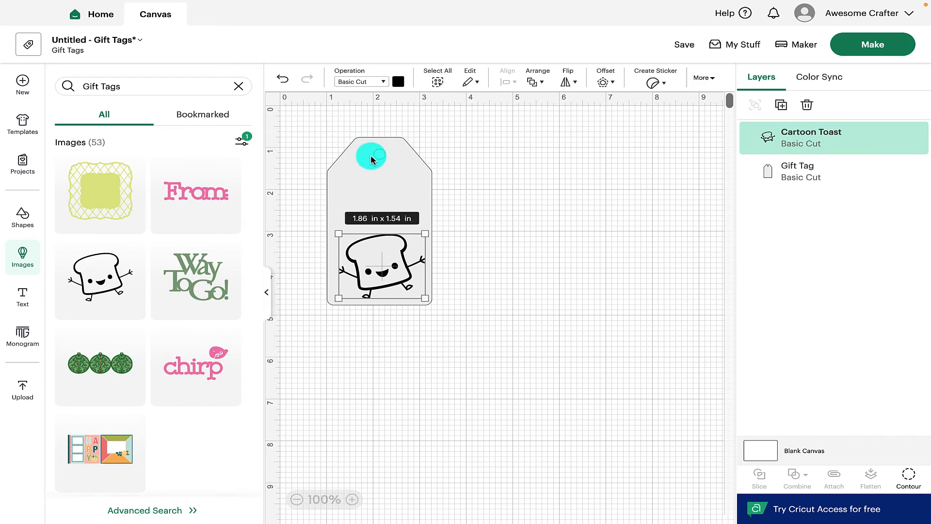
Remove the active filter from the Gift Tags image results and browse the wider selection of tag images
left_click(242, 146)
left_click(159, 205)
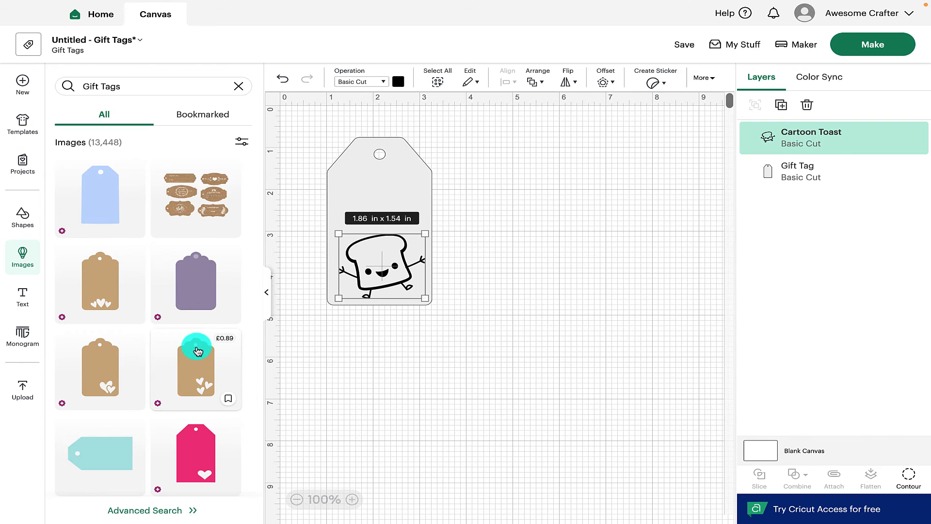
scroll(198, 350, "down", 10)
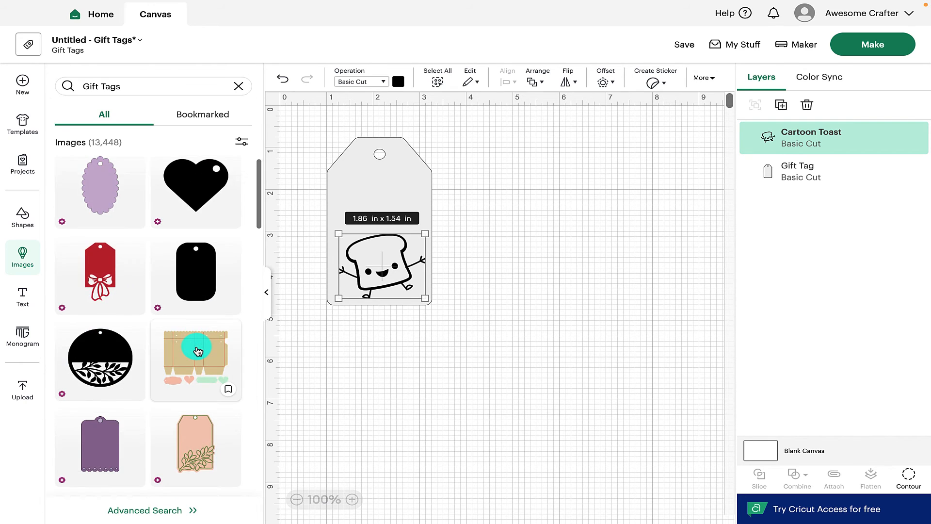
scroll(198, 351, "down", 5)
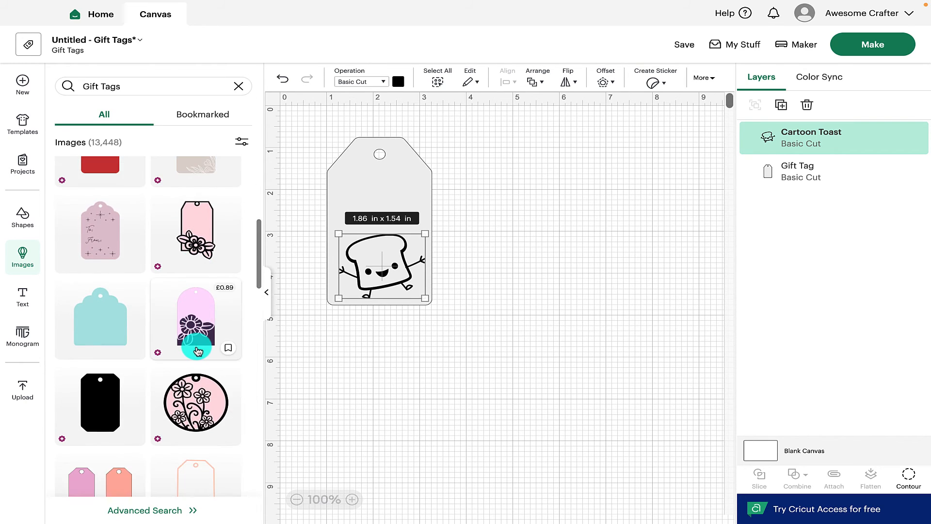
scroll(150, 427, "down", 5)
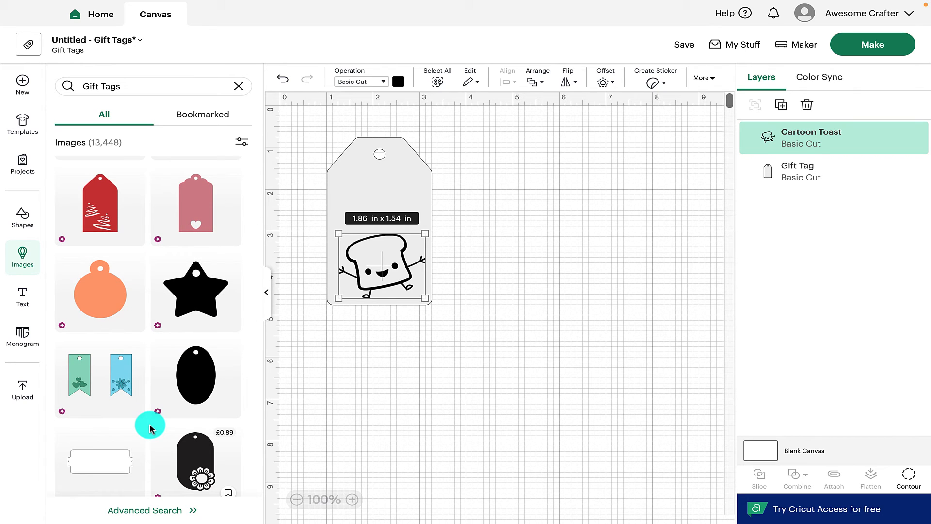
scroll(148, 426, "down", 5)
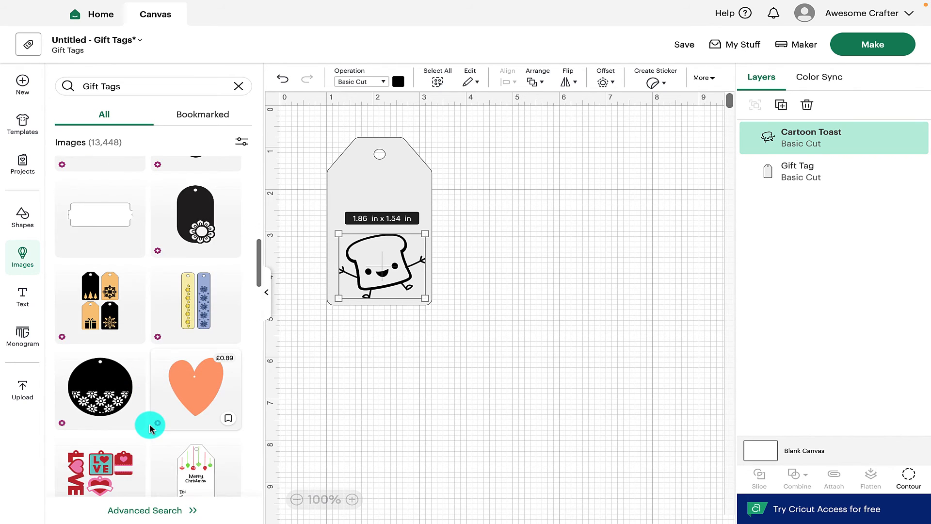
Browse the customizable ready-made projects offered for gift tags
left_click(23, 171)
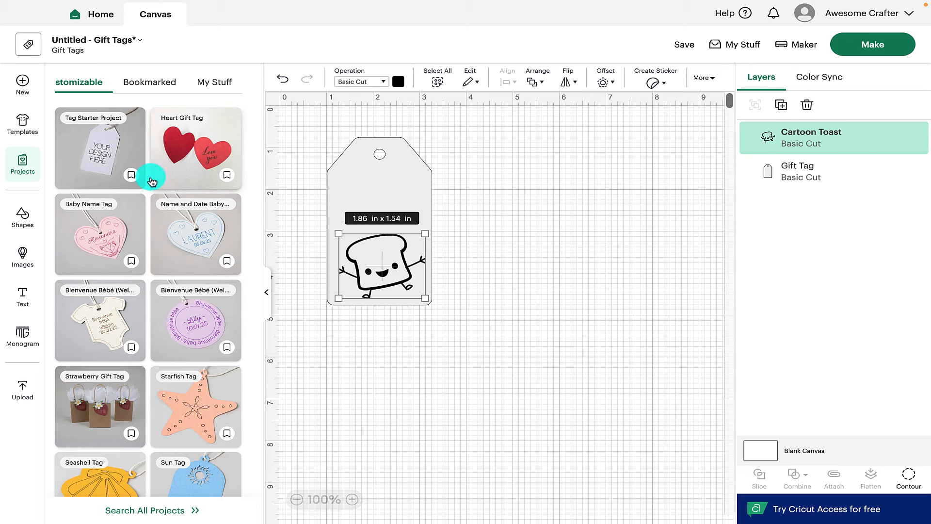
scroll(139, 251, "down", 5)
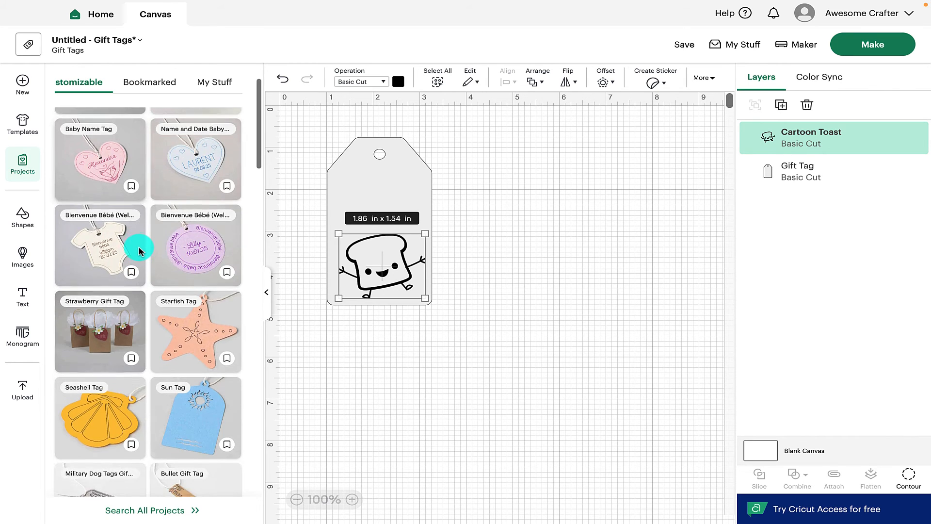
scroll(139, 251, "down", 2)
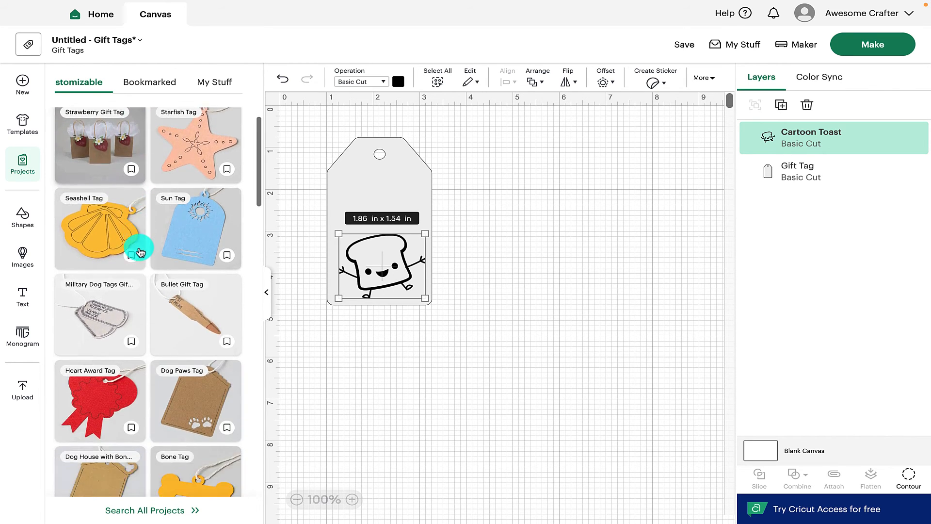
scroll(166, 316, "down", 1)
scroll(163, 316, "down", 4)
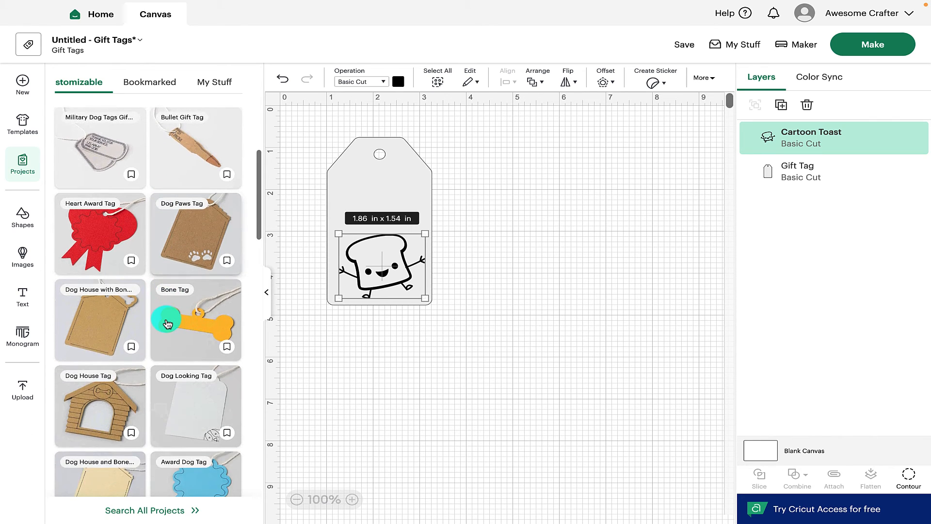
scroll(145, 345, "down", 1)
scroll(156, 401, "down", 4)
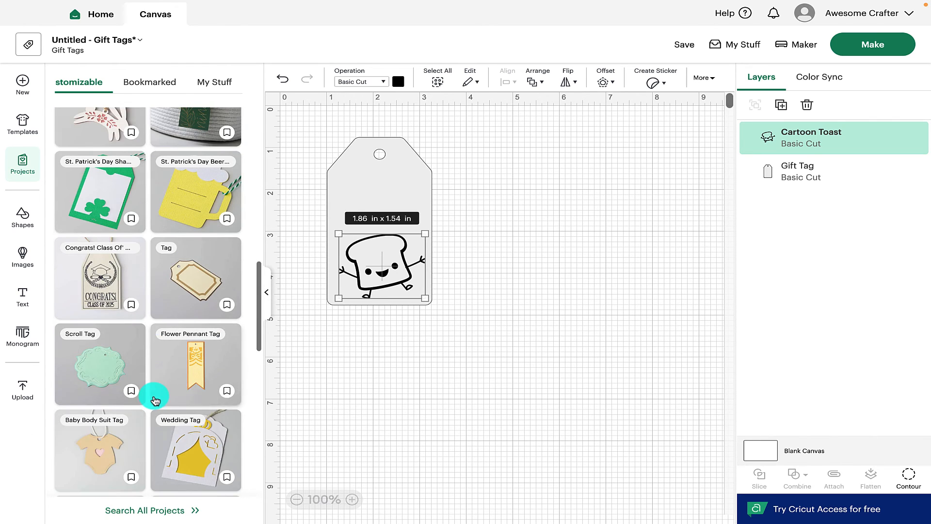
scroll(155, 401, "down", 4)
scroll(155, 401, "down", 4)
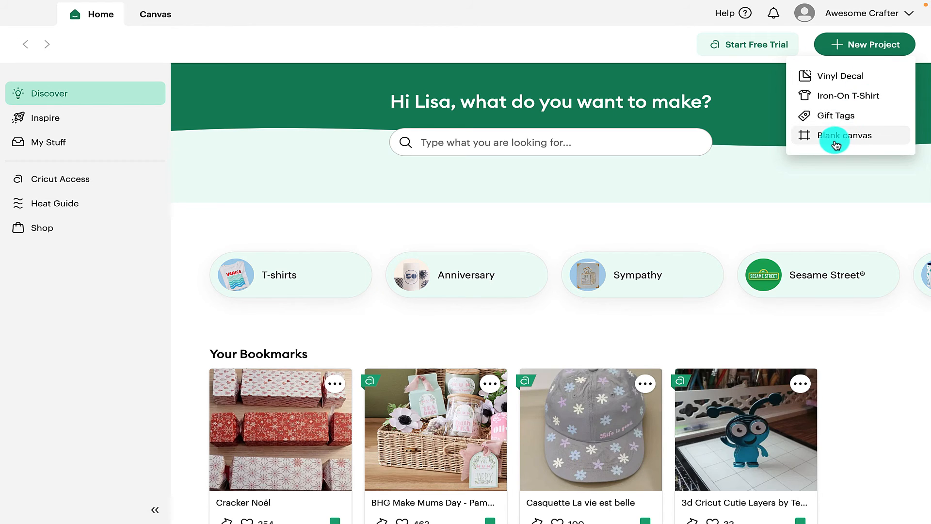
Start a new blank canvas project and collapse the image library after browsing its images
left_click(835, 141)
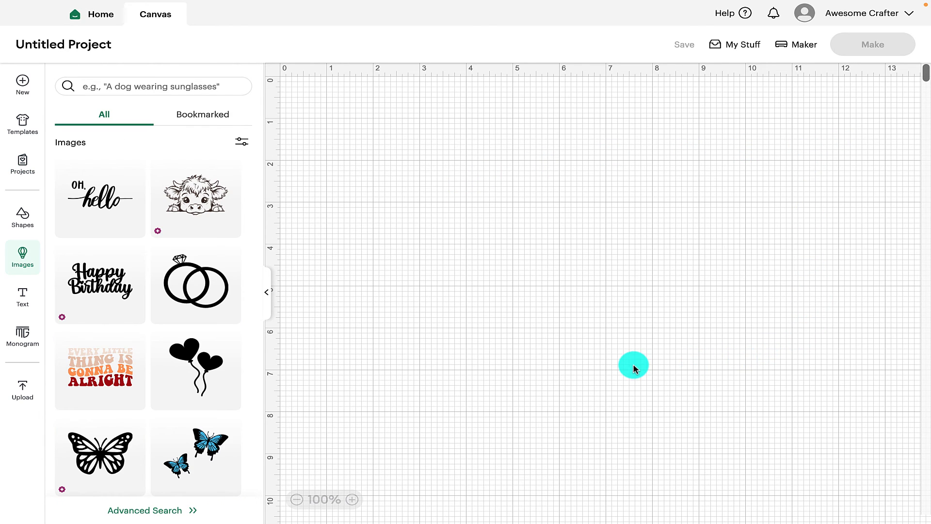
scroll(173, 414, "down", 5)
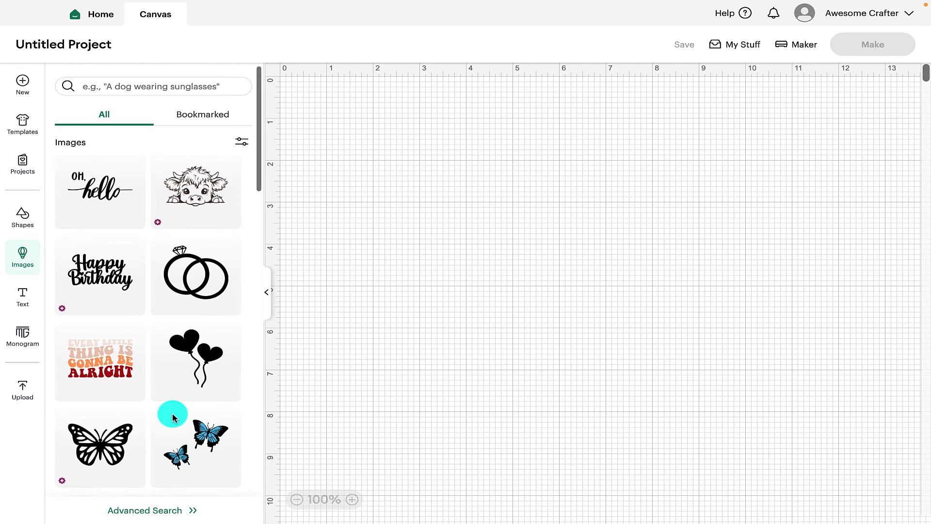
scroll(173, 416, "down", 10)
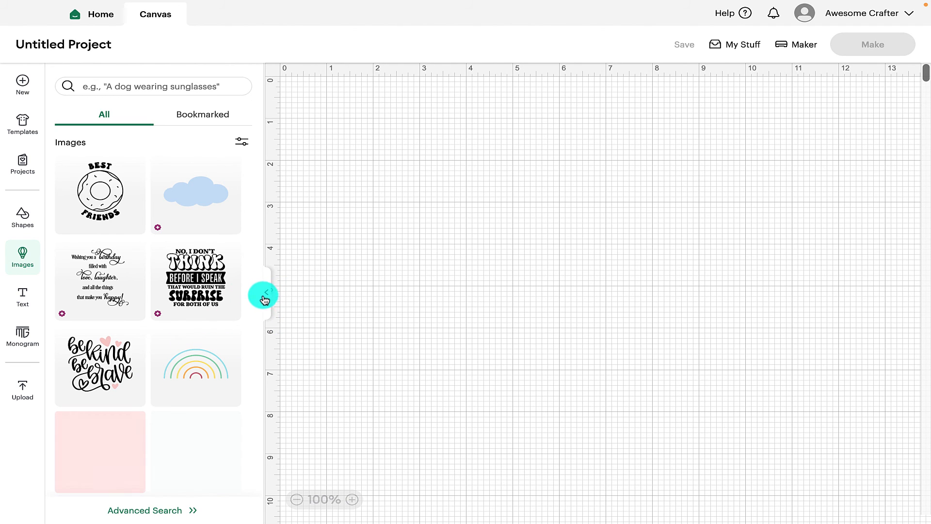
scroll(200, 319, "up", 6)
scroll(200, 319, "down", 10)
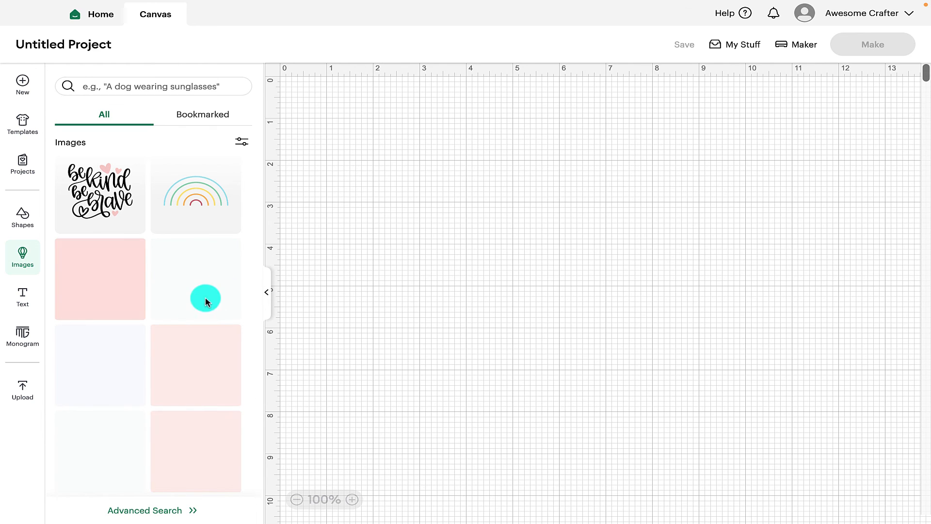
left_click(267, 293)
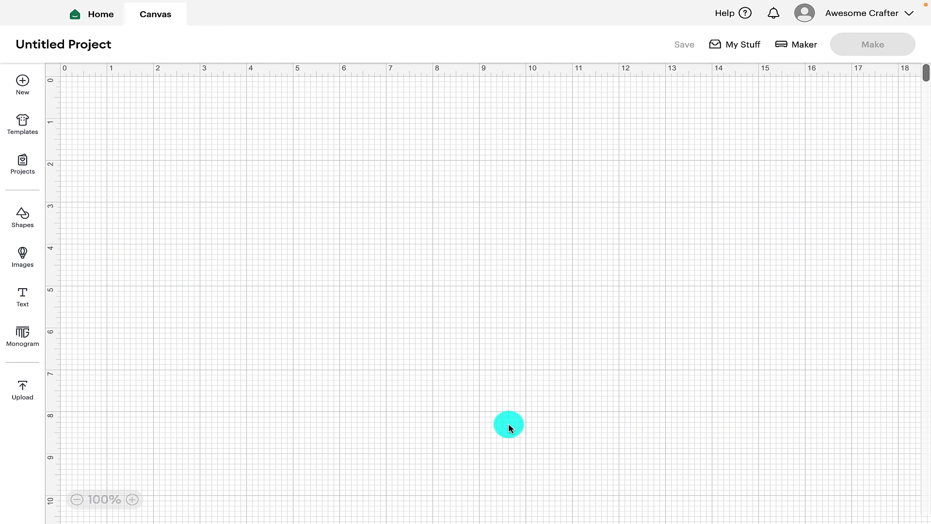
Add a text object to the blank canvas
left_click(22, 296)
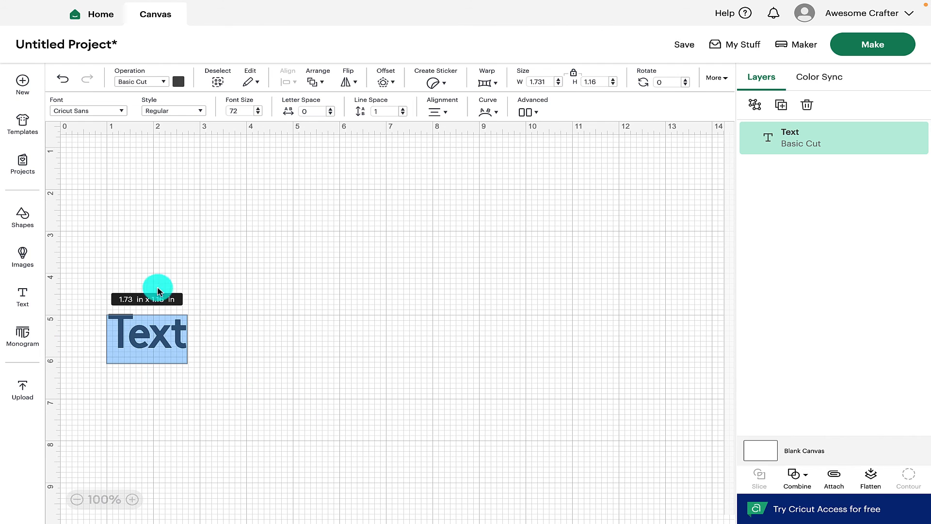